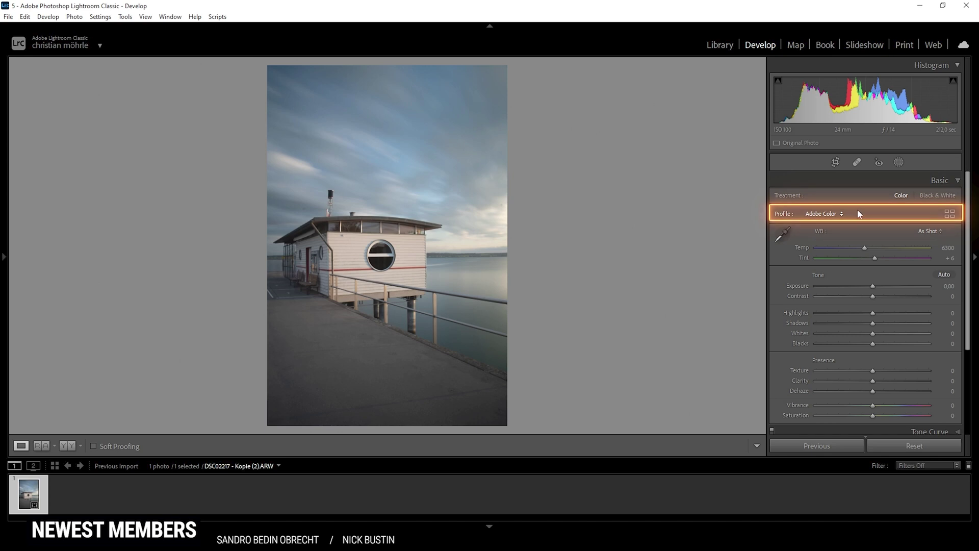
Apply the Adobe Landscape profile and warm the white balance with Temp 7249 and Tint +17.
left_click(864, 233)
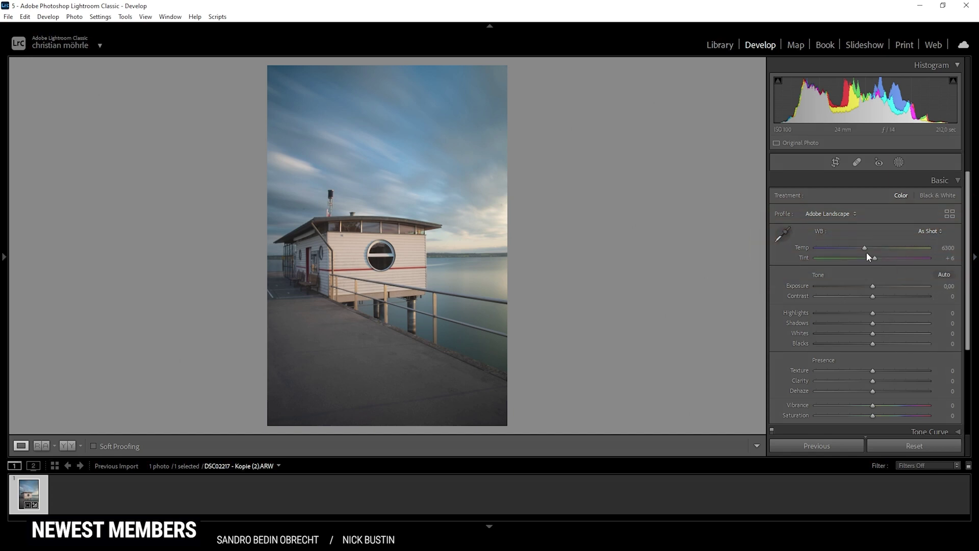
left_click_drag(866, 247, 876, 247)
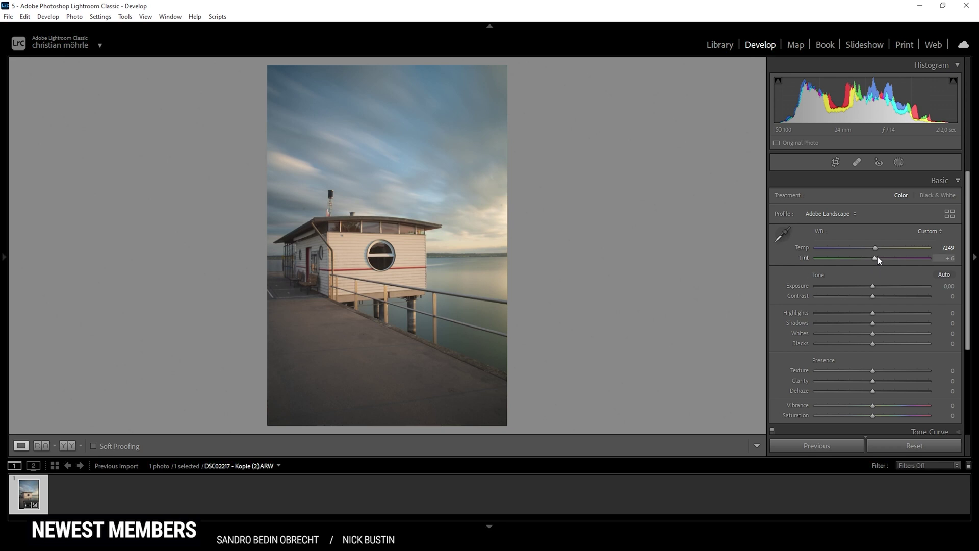
left_click_drag(875, 261, 878, 259)
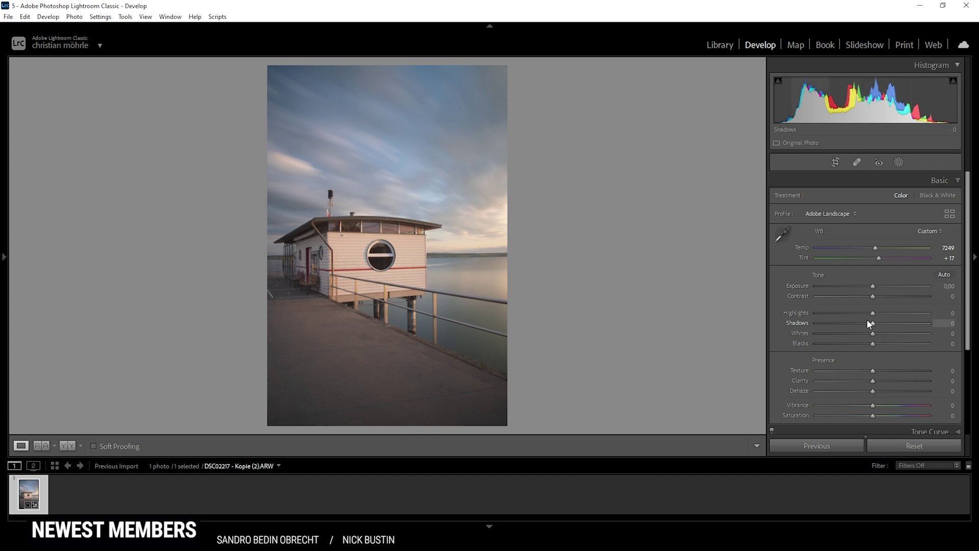
Set Highlights to -35, Whites to +39, Texture to +9, Dehaze to +7 and Vibrance to +15, and compare the photo before and after.
left_click_drag(871, 312, 851, 314)
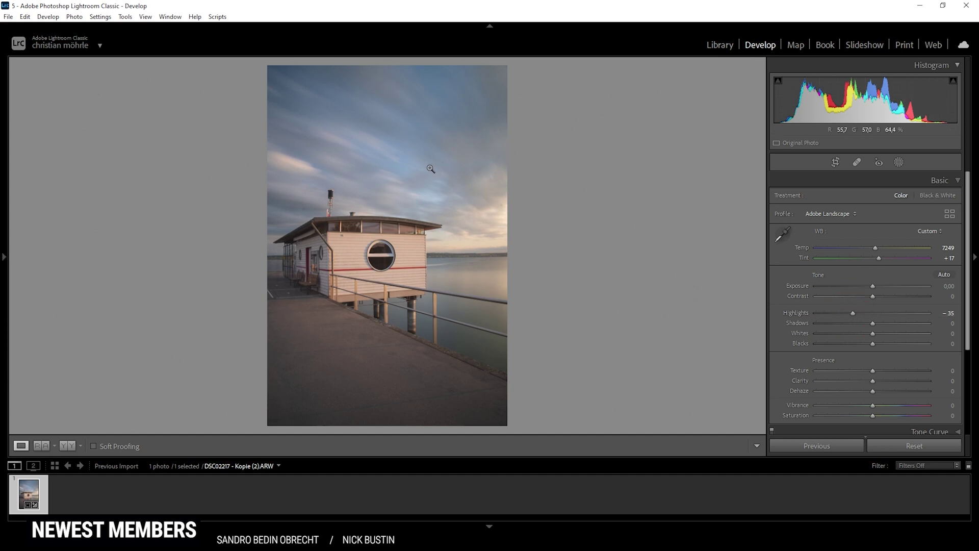
left_click_drag(878, 333, 897, 339)
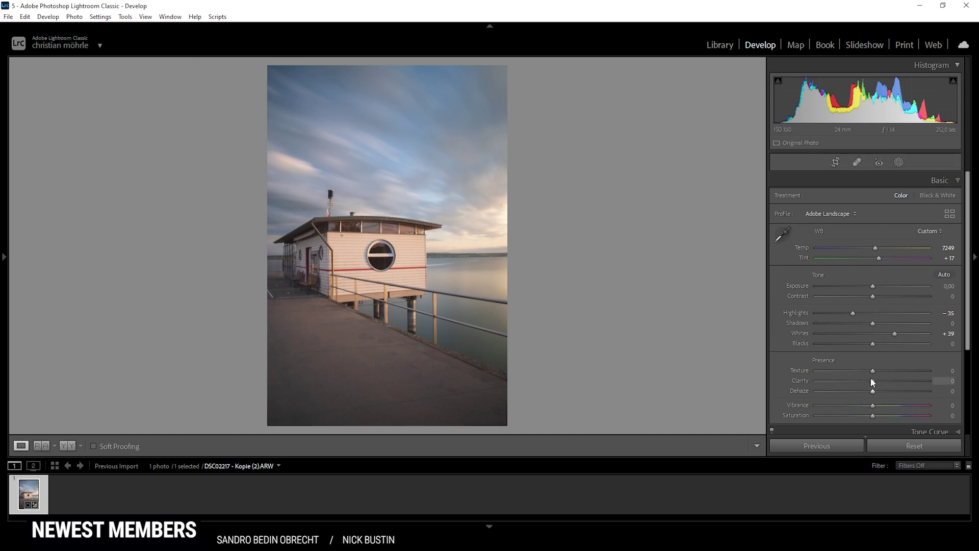
left_click_drag(872, 371, 877, 371)
left_click_drag(873, 391, 877, 392)
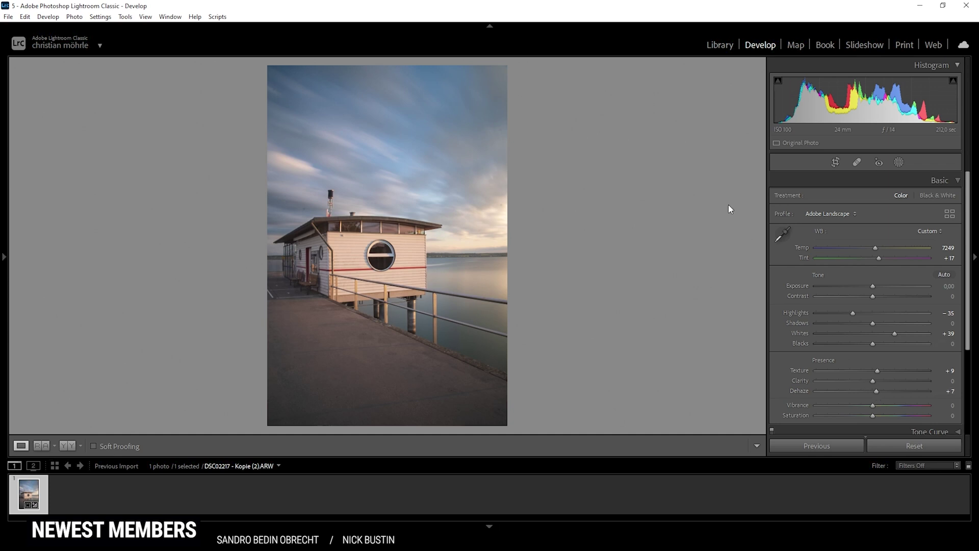
left_click_drag(876, 405, 879, 405)
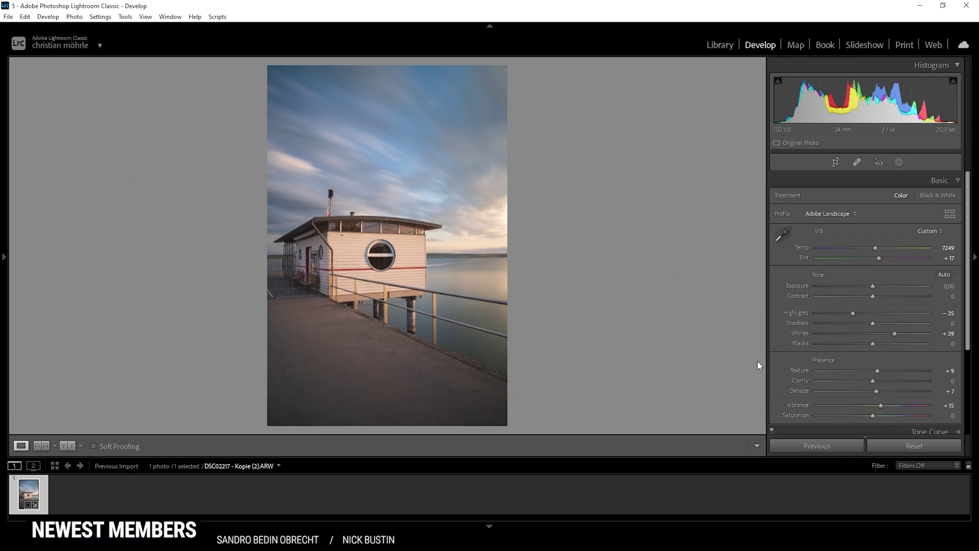
left_click(67, 446)
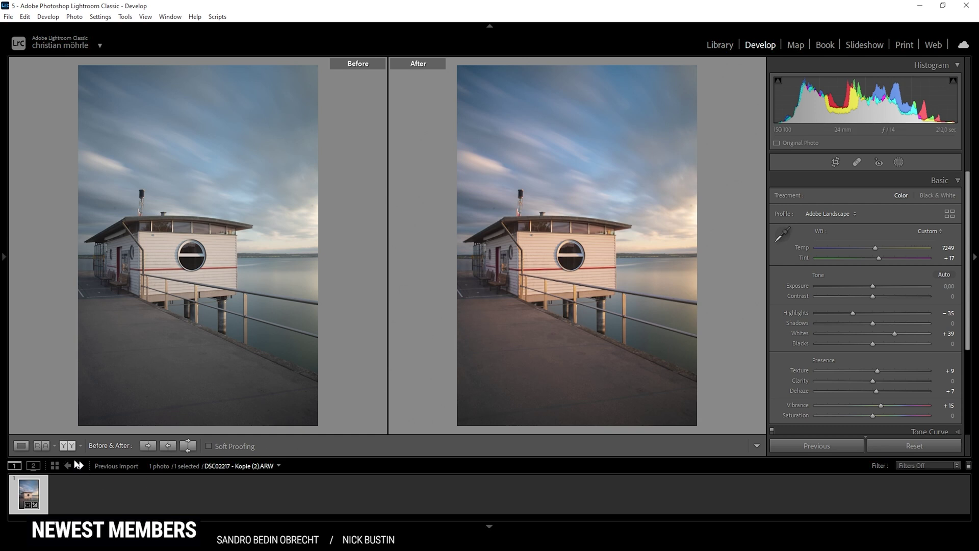
key("y")
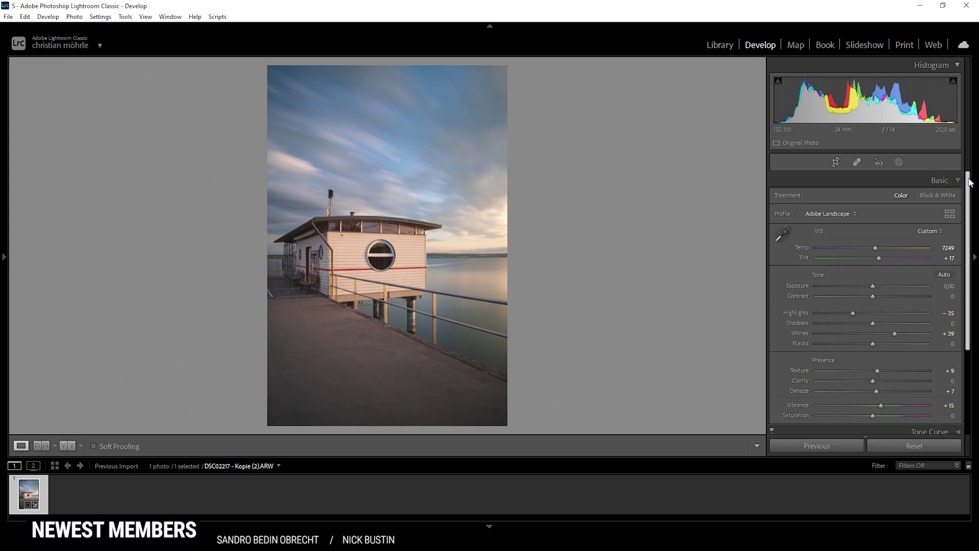
Shift the hue of the photo's warm orange tones toward yellow in the HSL adjustments.
scroll(970, 183, "down", 3)
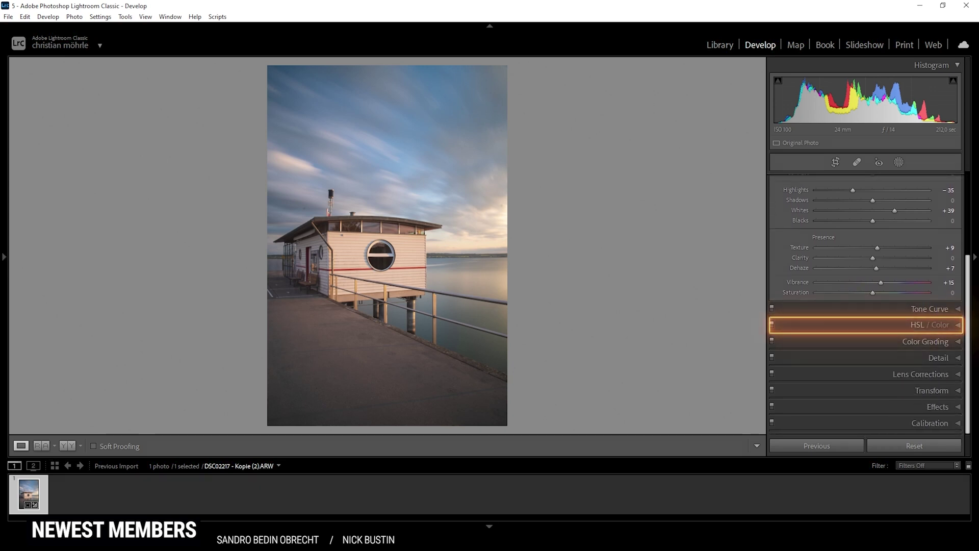
left_click(918, 325)
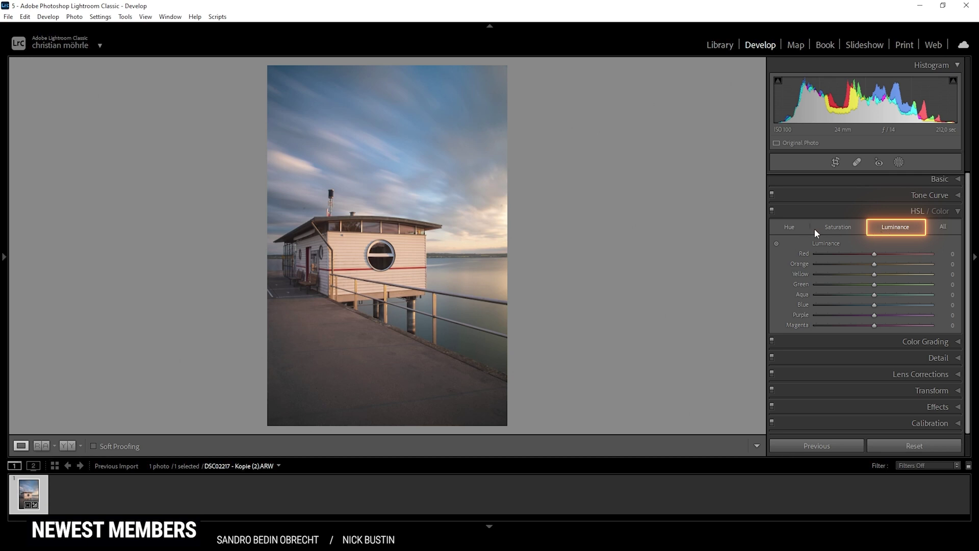
left_click(791, 228)
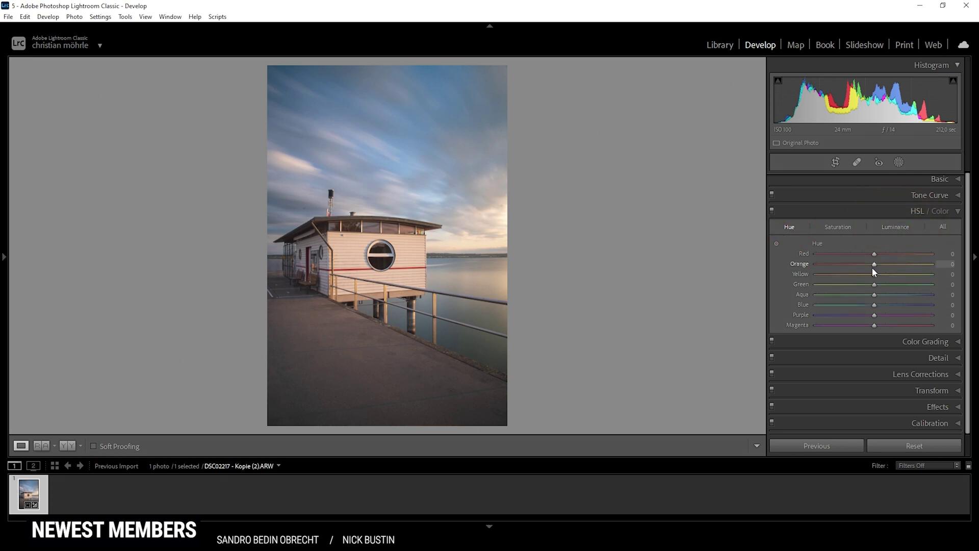
left_click_drag(875, 267, 893, 274)
Set the HSL saturation of the oranges to -31 and of the blues to +10.
left_click(837, 226)
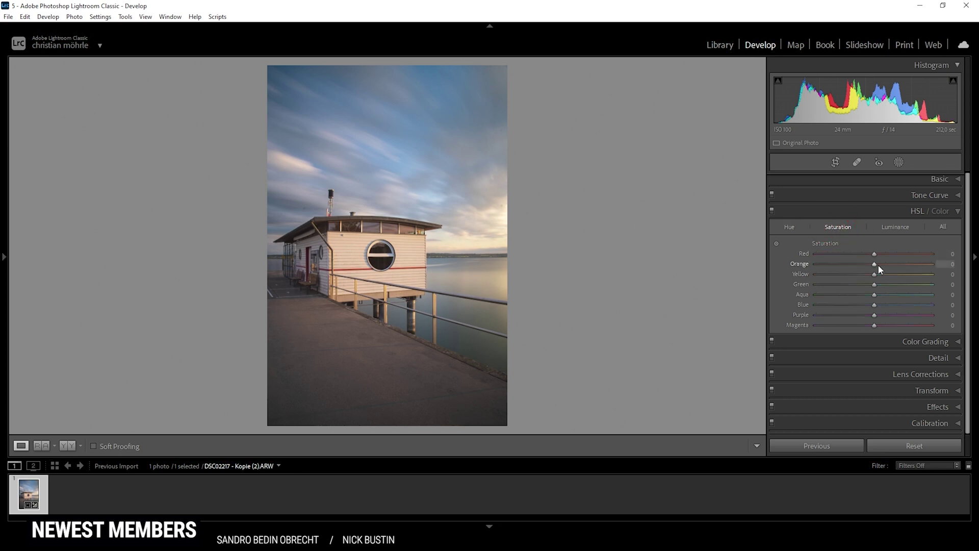
left_click_drag(873, 264, 851, 265)
left_click_drag(855, 266, 856, 265)
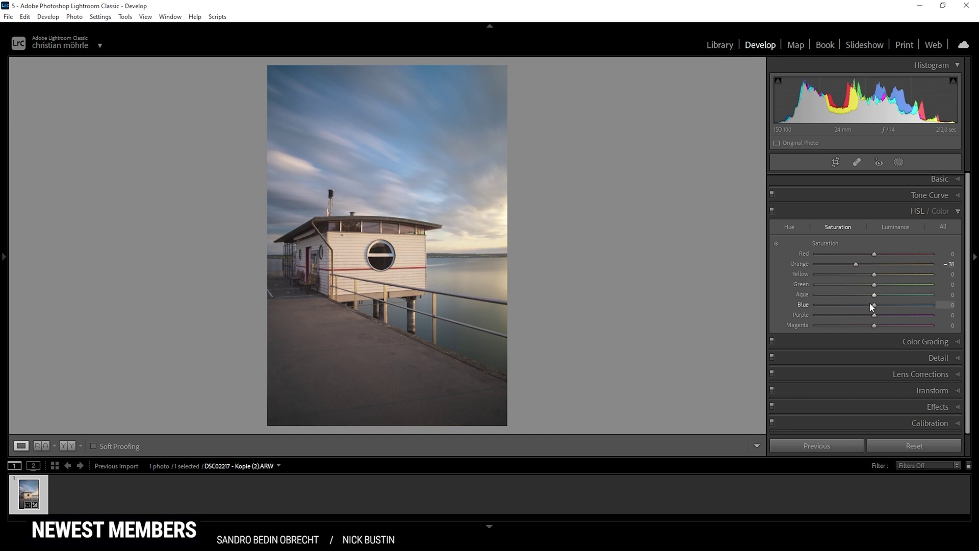
left_click_drag(874, 304, 877, 303)
left_click_drag(879, 305, 880, 305)
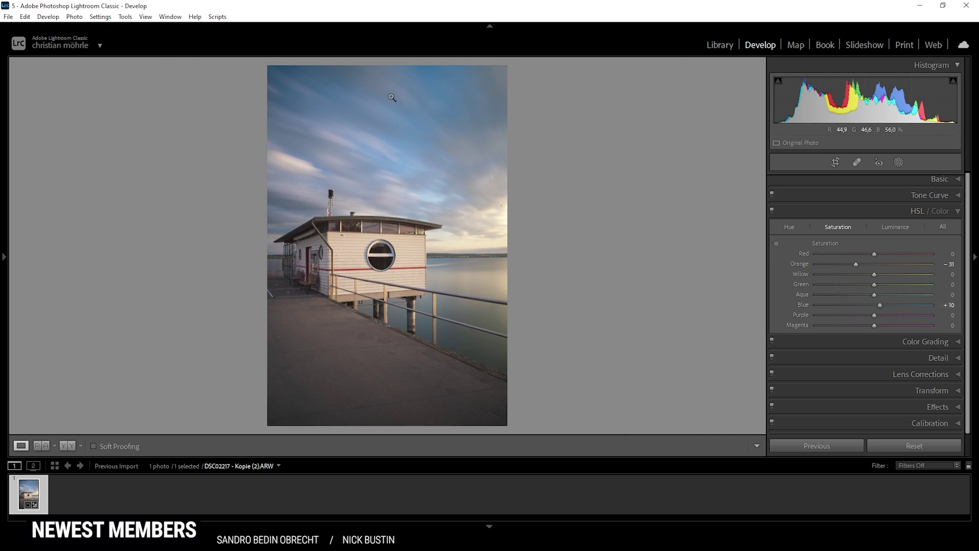
Set the HSL luminance of the blues to -10 and switch the HSL adjustments off and on to compare their effect.
left_click(890, 228)
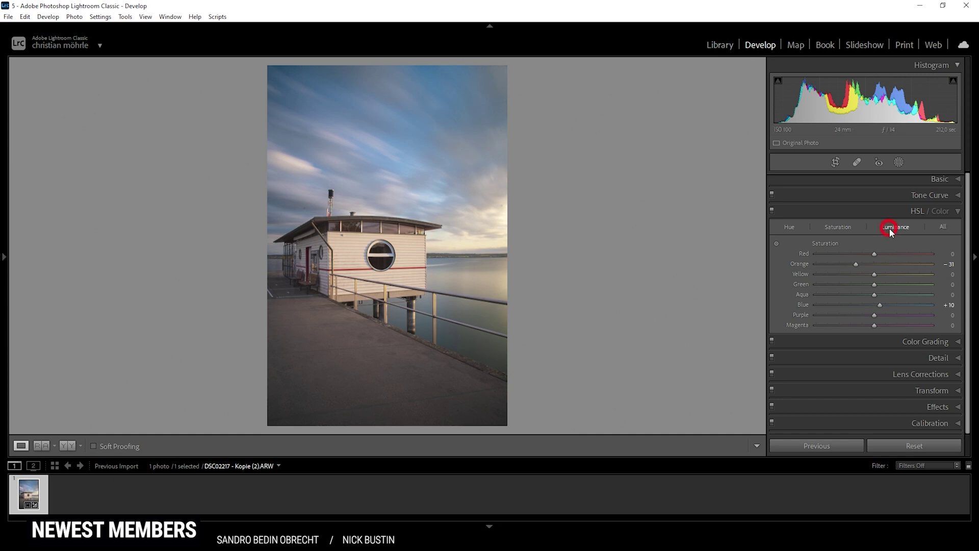
left_click_drag(875, 307, 870, 307)
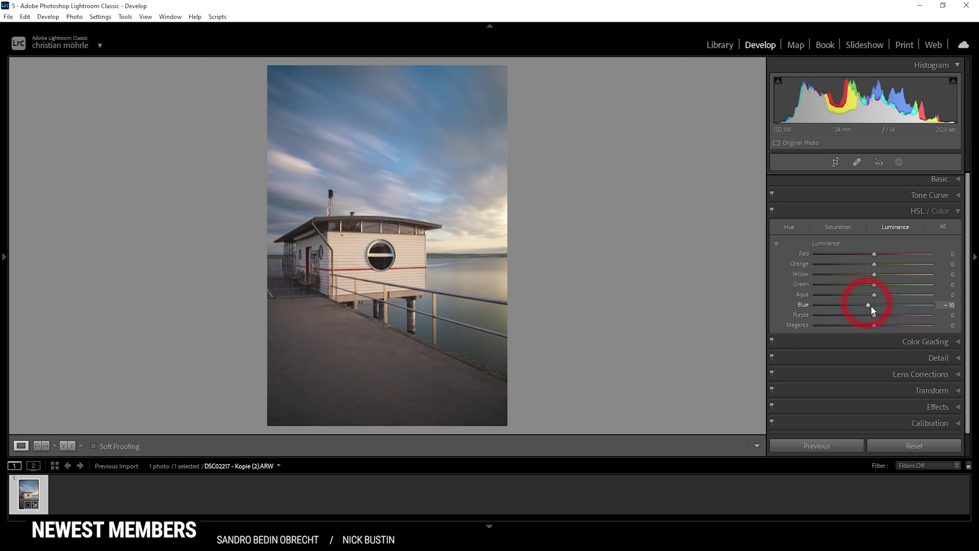
left_click(773, 209)
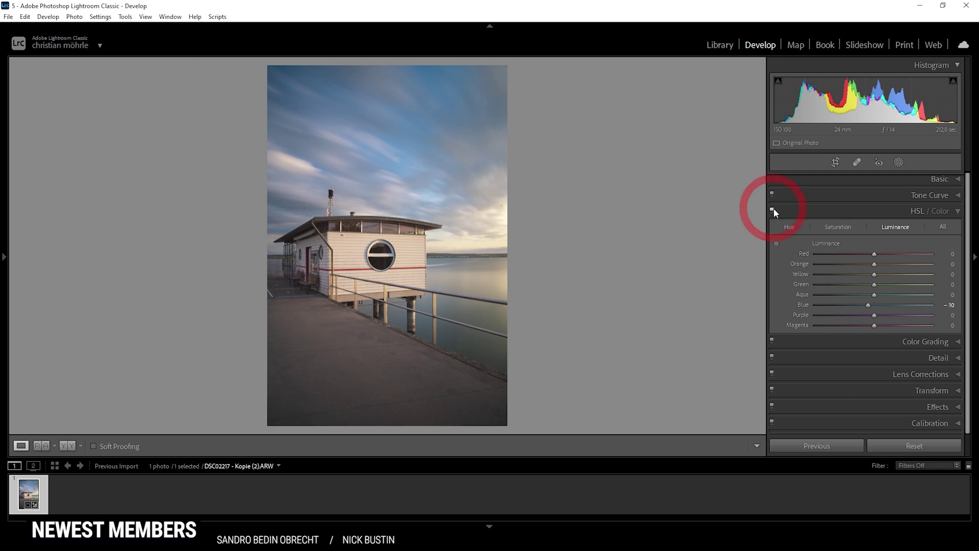
left_click(774, 209)
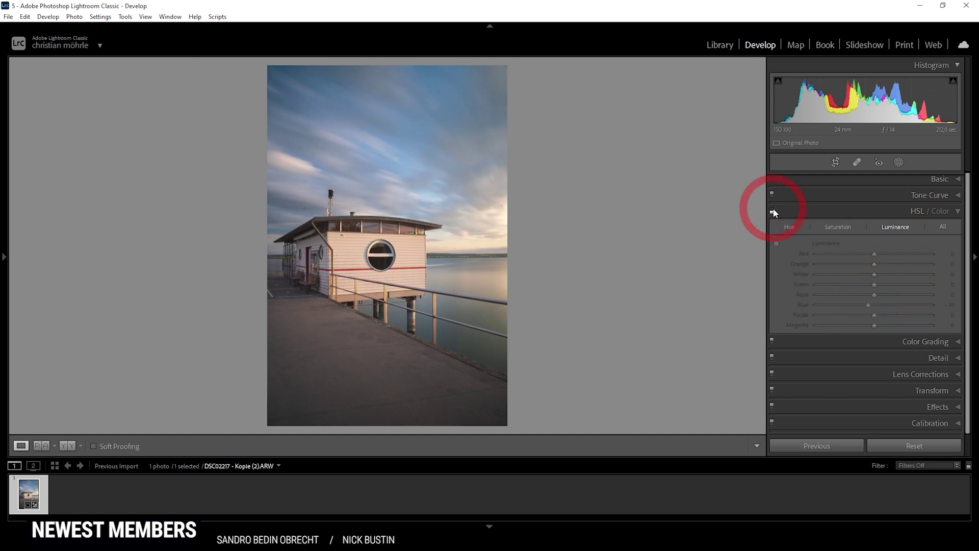
left_click(773, 209)
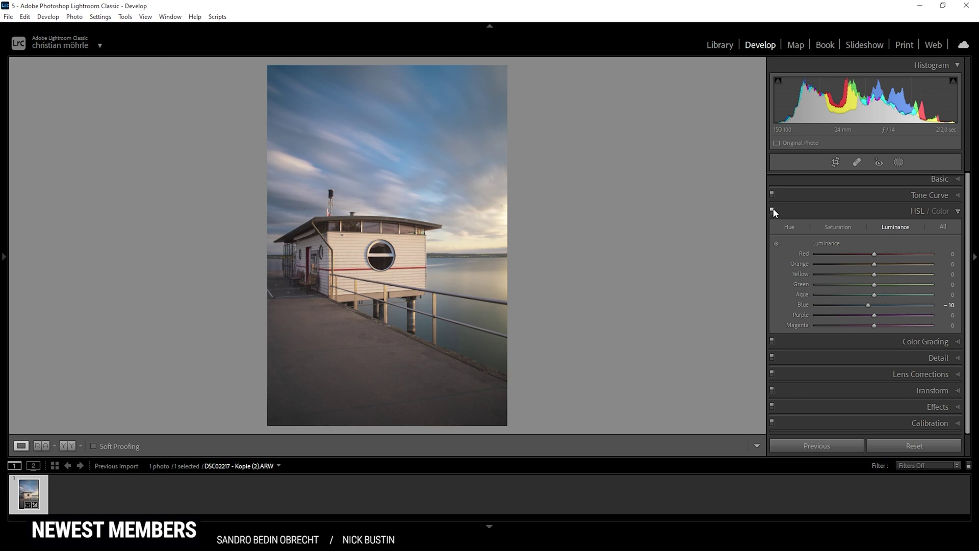
left_click(773, 209)
left_click(773, 209)
Color grade the highlights with an orange tint of Hue 38 and Saturation 96.
left_click(813, 212)
left_click(820, 229)
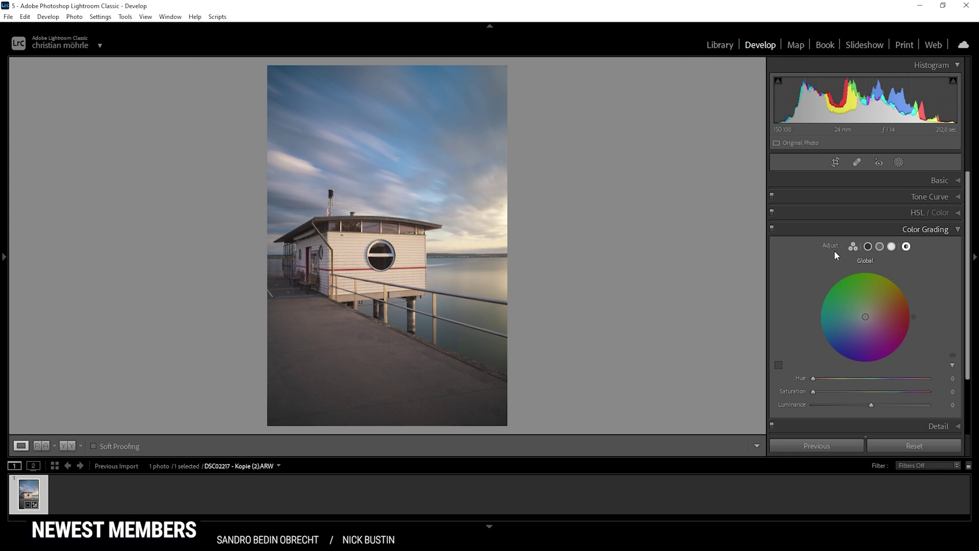
scroll(867, 251, "down", 1)
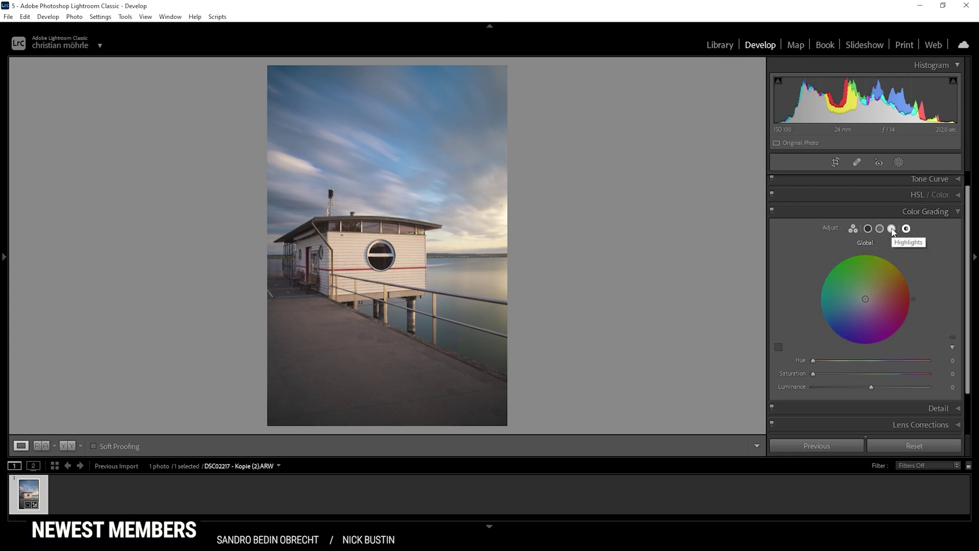
left_click(893, 230)
left_click(869, 231)
left_click(906, 230)
left_click(891, 231)
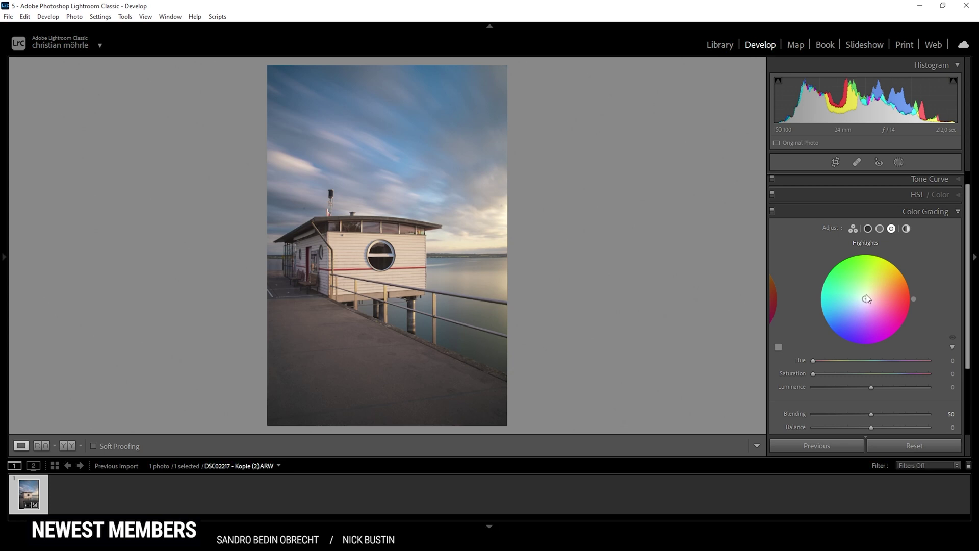
left_click_drag(814, 360, 827, 360)
left_click_drag(815, 374, 924, 374)
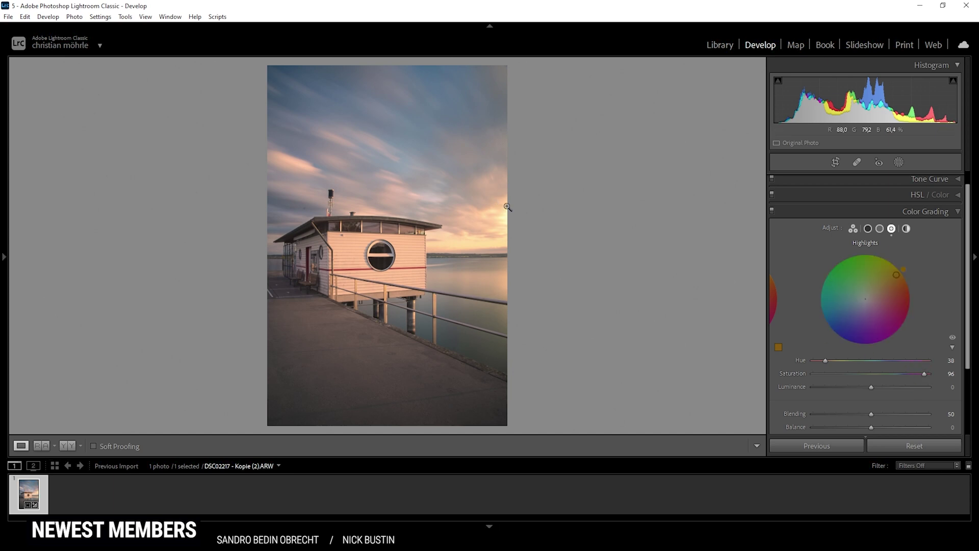
Color grade the midtones with Hue 44 and Saturation 61, and the shadows with Hue 225 and Saturation 10.
left_click(880, 230)
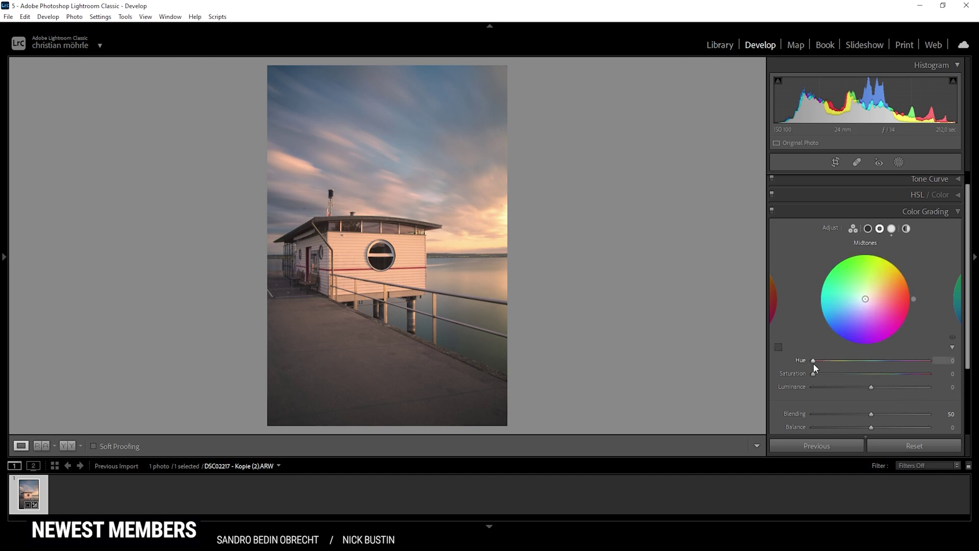
mouse_move(814, 362)
left_mouse_down()
mouse_move(827, 361)
mouse_move(826, 375)
mouse_move(887, 377)
left_mouse_up()
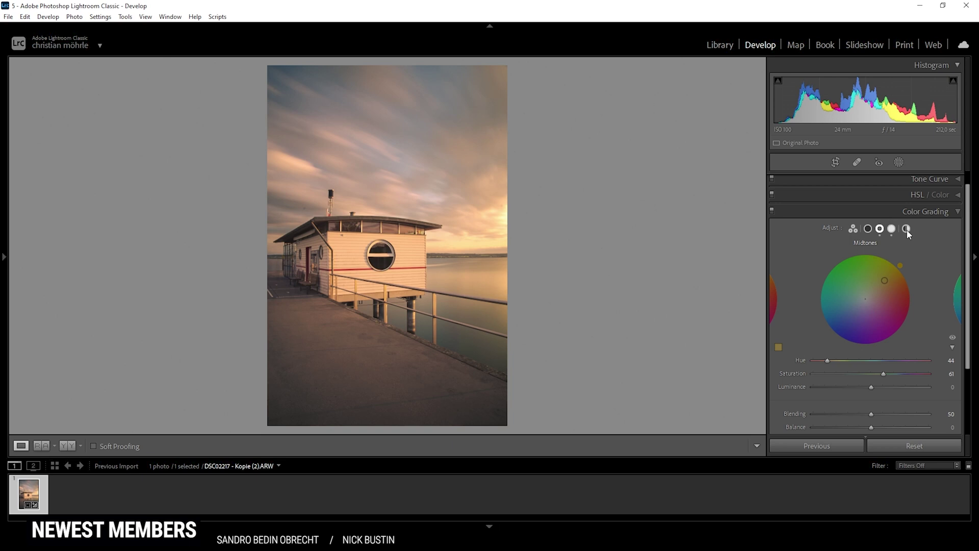
left_click(869, 229)
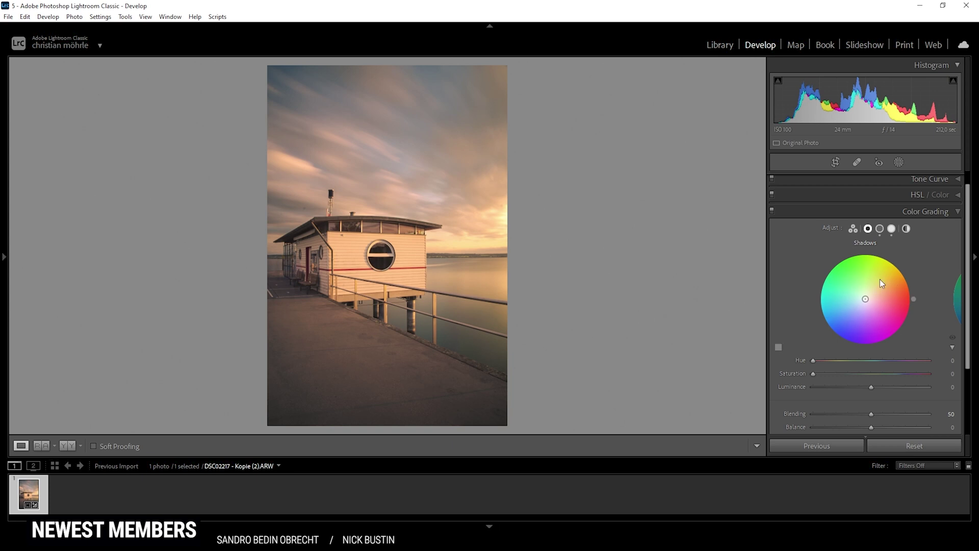
left_click_drag(866, 302, 860, 303)
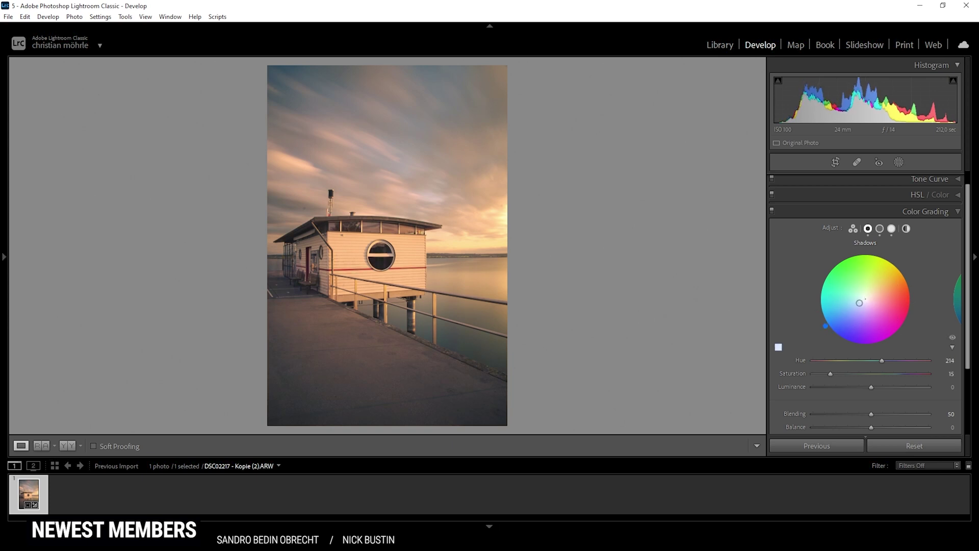
left_click_drag(883, 359, 886, 359)
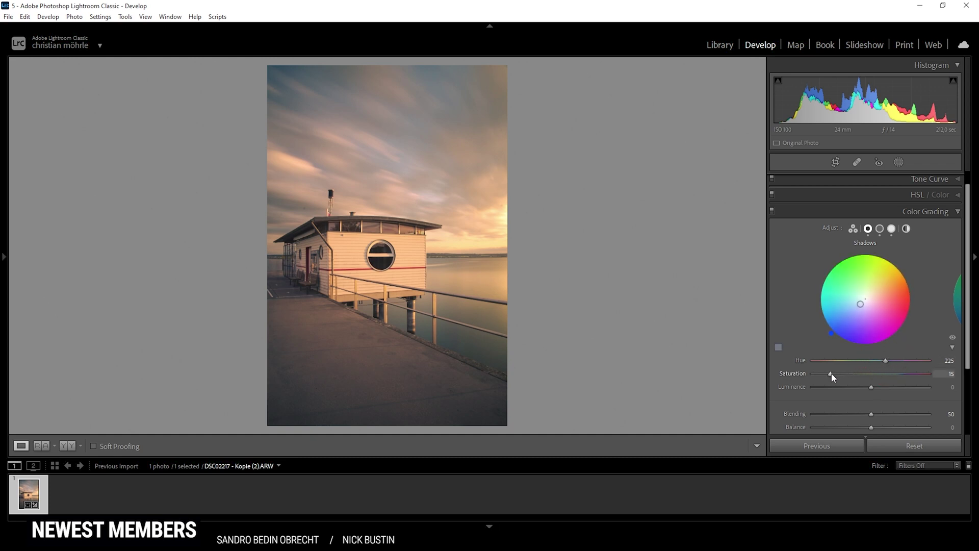
left_click_drag(830, 374, 827, 374)
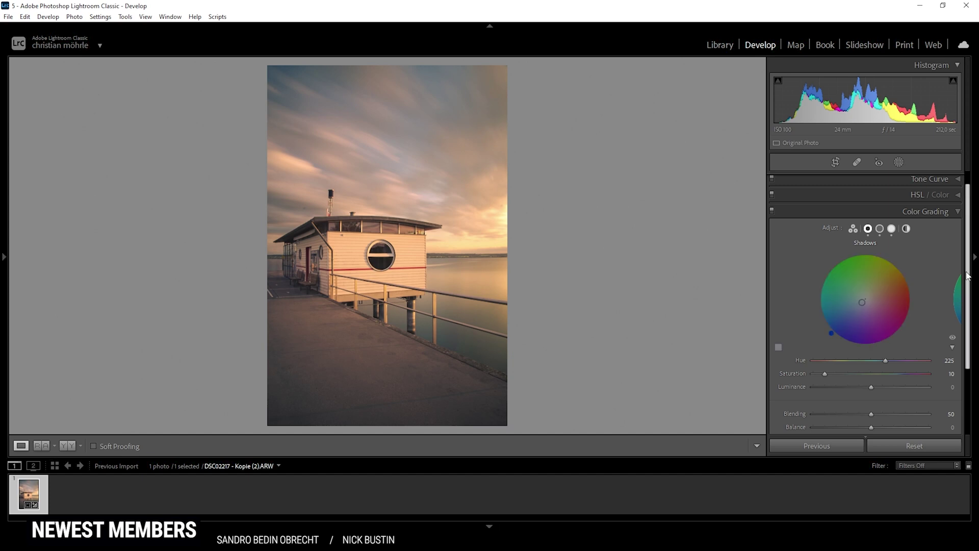
Apply a global color grade of Hue 38 and Saturation 12, and compare the photo before and after.
left_click(907, 229)
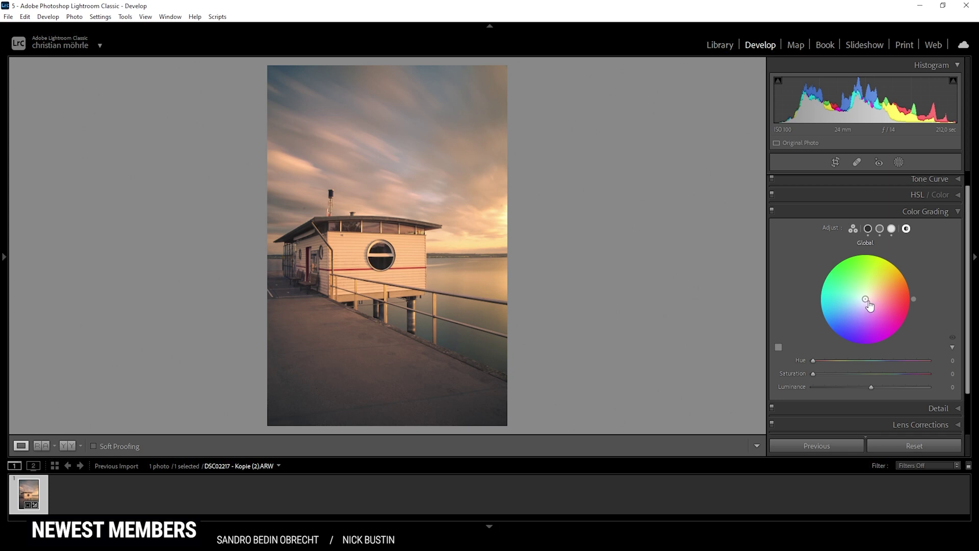
mouse_move(814, 360)
left_mouse_down()
mouse_move(827, 364)
mouse_move(814, 372)
mouse_move(827, 373)
left_mouse_up()
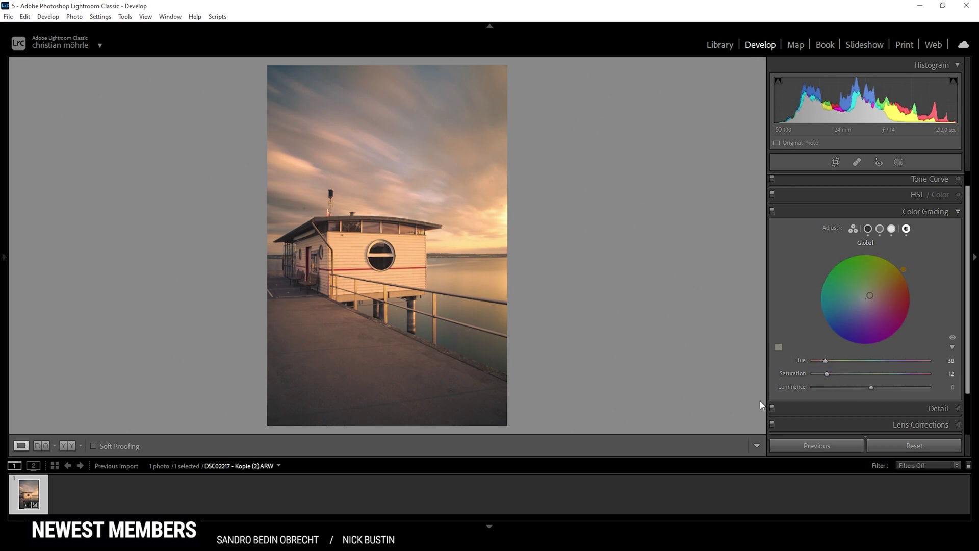
left_click(63, 447)
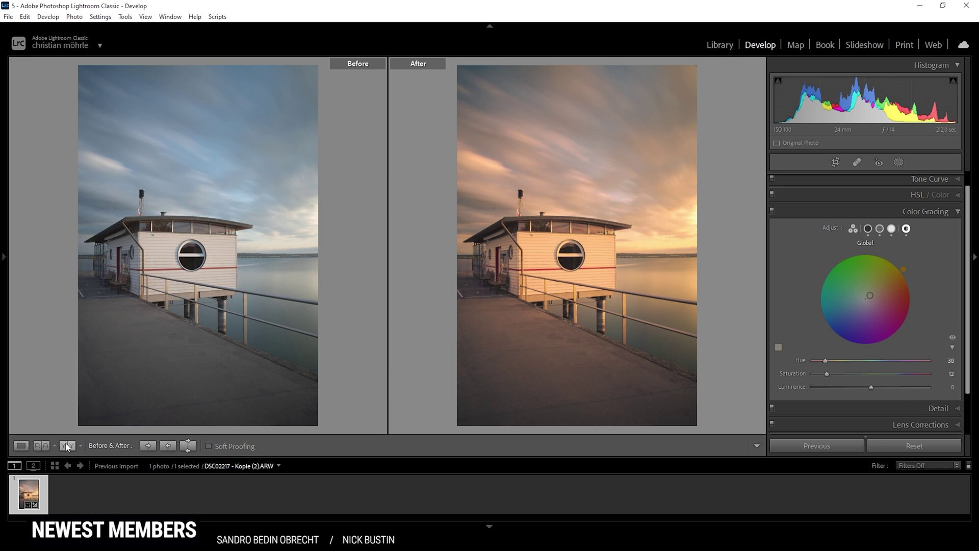
left_click(22, 446)
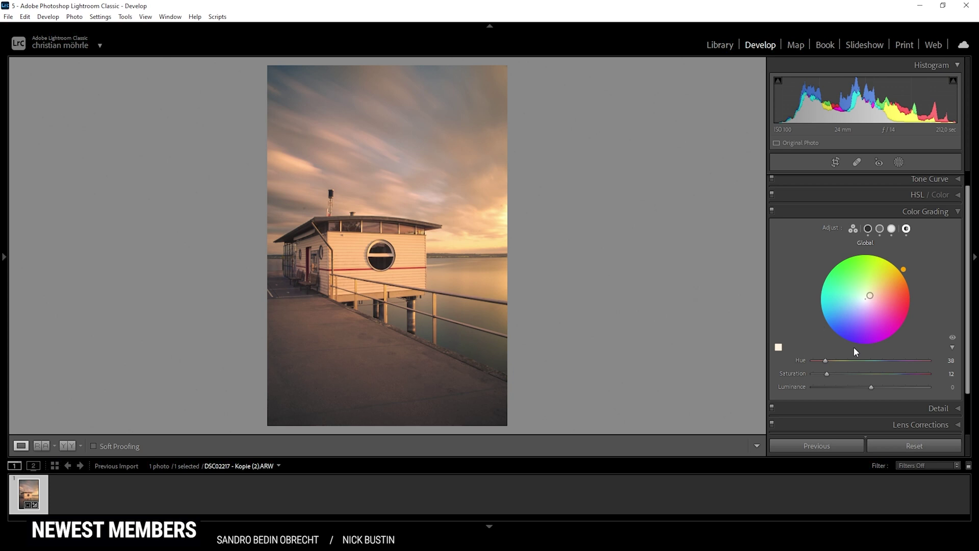
scroll(862, 329, "up", 1)
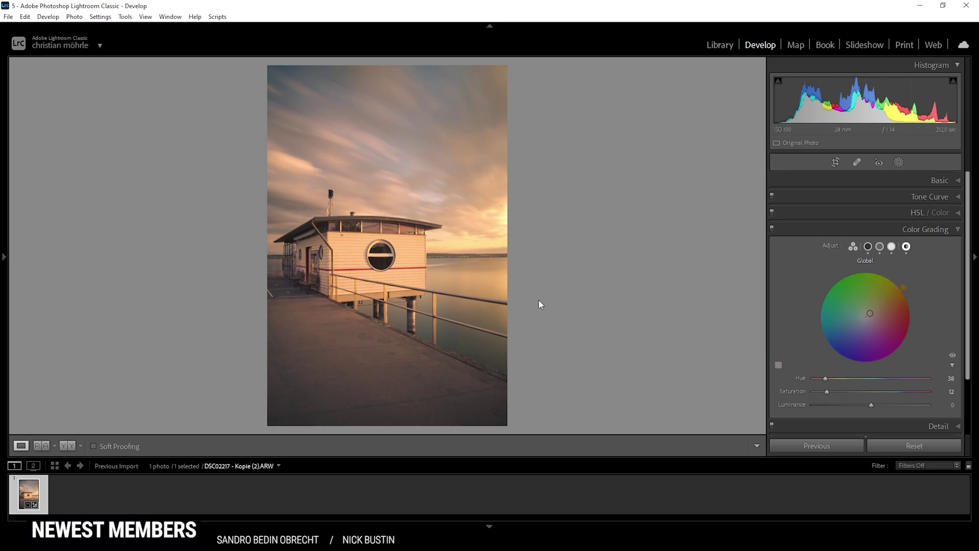
Move the white point of the red channel's tone curve to Input 245, Output 255.
left_click(933, 197)
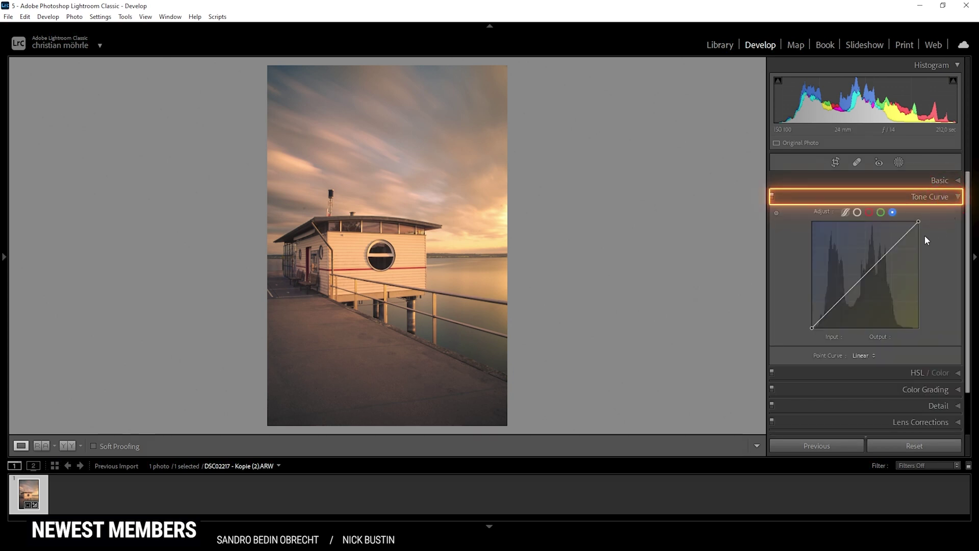
left_click(869, 213)
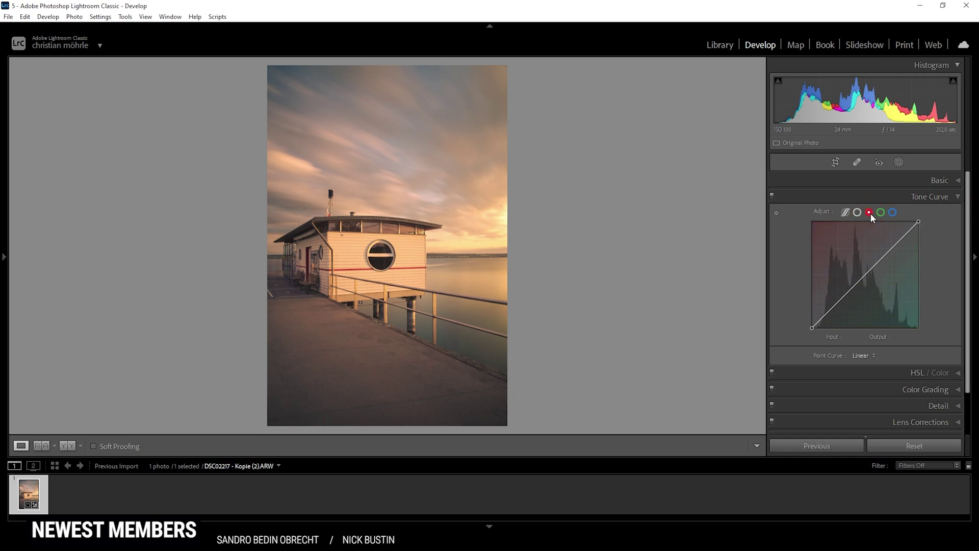
left_click(919, 222)
left_click_drag(920, 222, 914, 222)
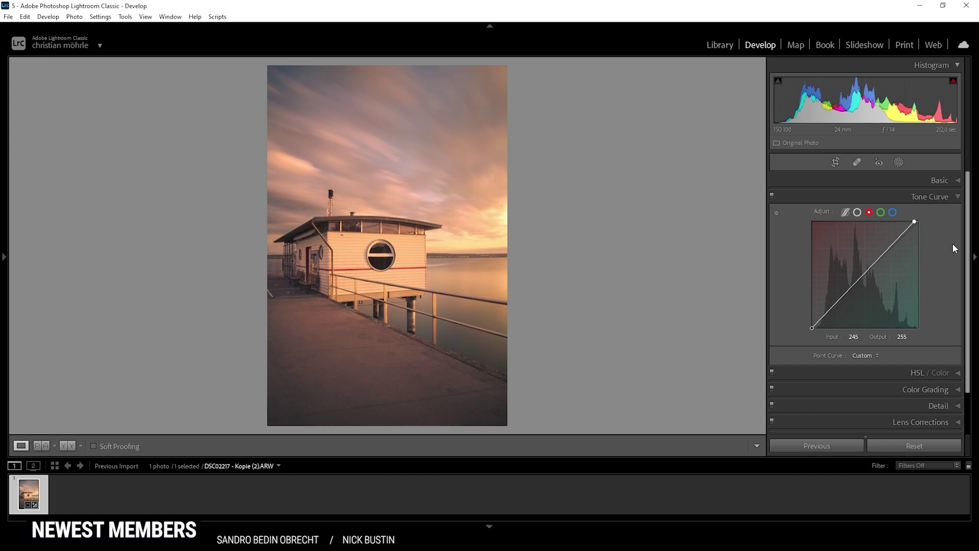
Try lowering the white point of the blue channel's tone curve to Output 237, and restore it to 255.
left_click(893, 213)
left_click_drag(921, 223, 920, 229)
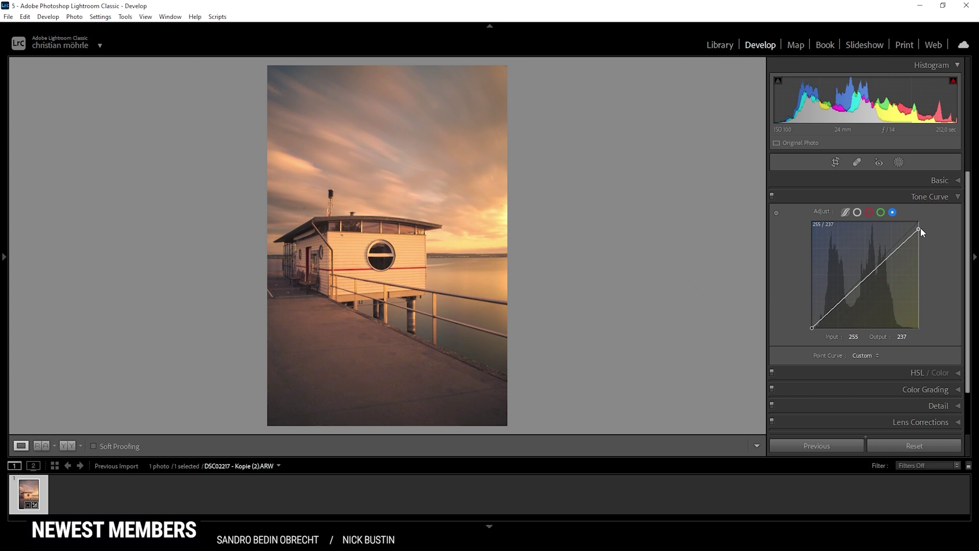
key("Up")
left_click_drag(920, 228, 925, 216)
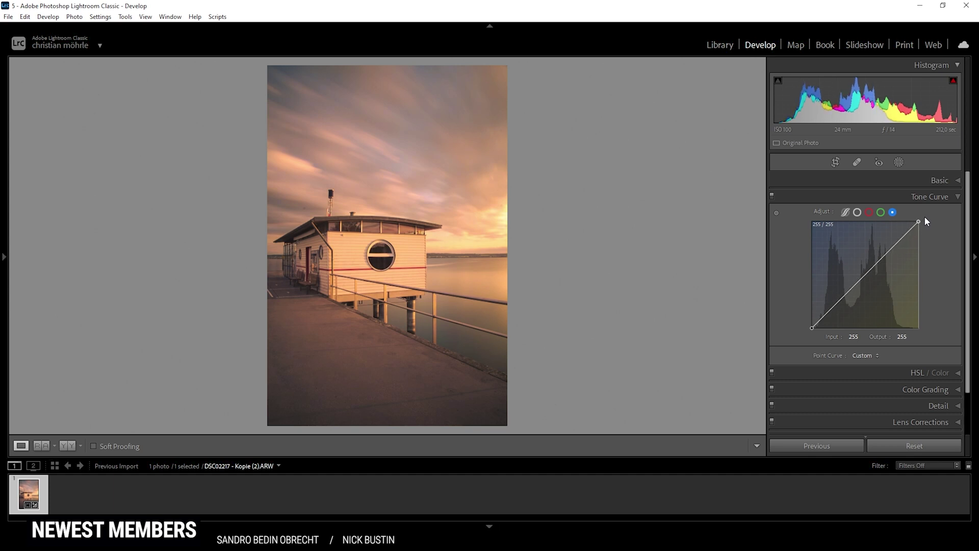
left_click(925, 216)
In Calibration, set the Shadows Tint to +3 and the Blue Primary to Hue -9 and Saturation +7.
left_click(952, 196)
left_click(903, 312)
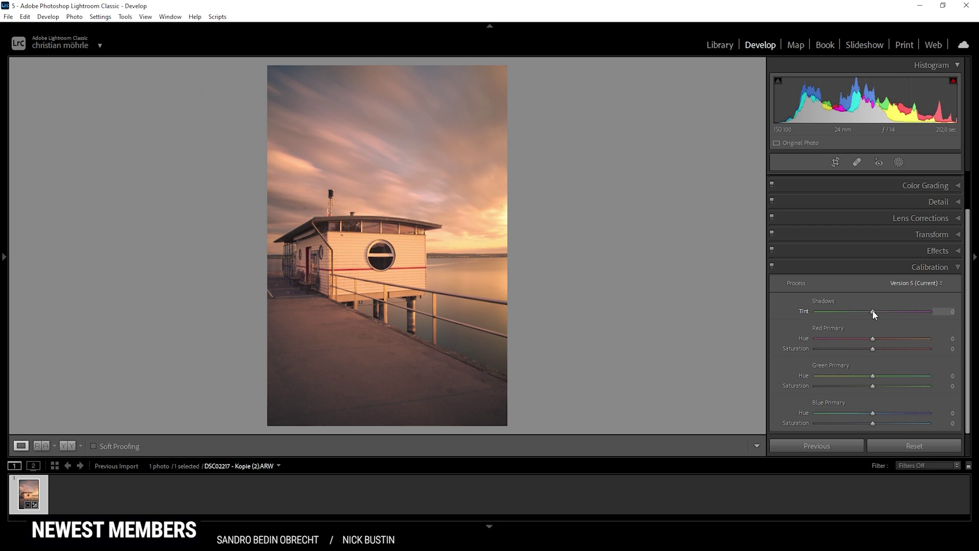
left_click_drag(874, 315, 876, 315)
left_click_drag(874, 416, 877, 424)
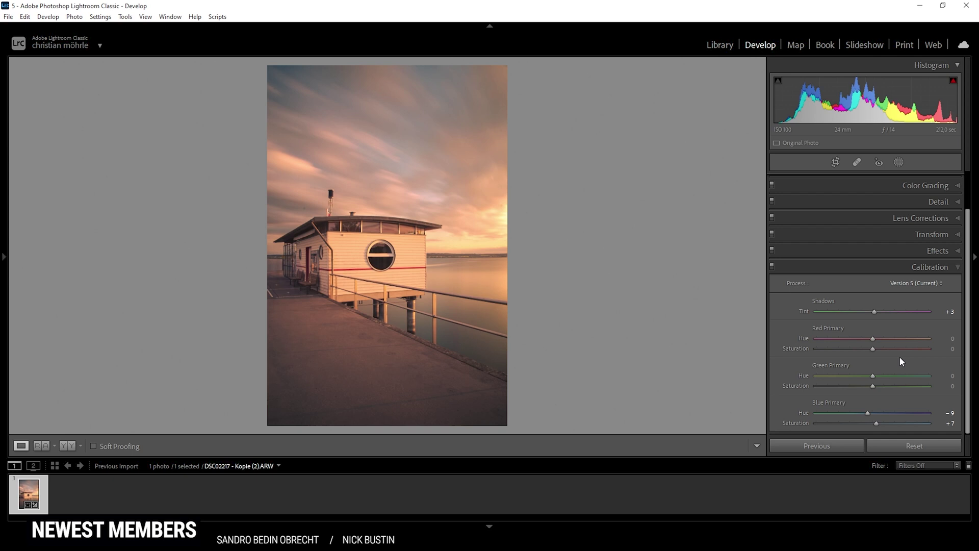
key("ctrl+9")
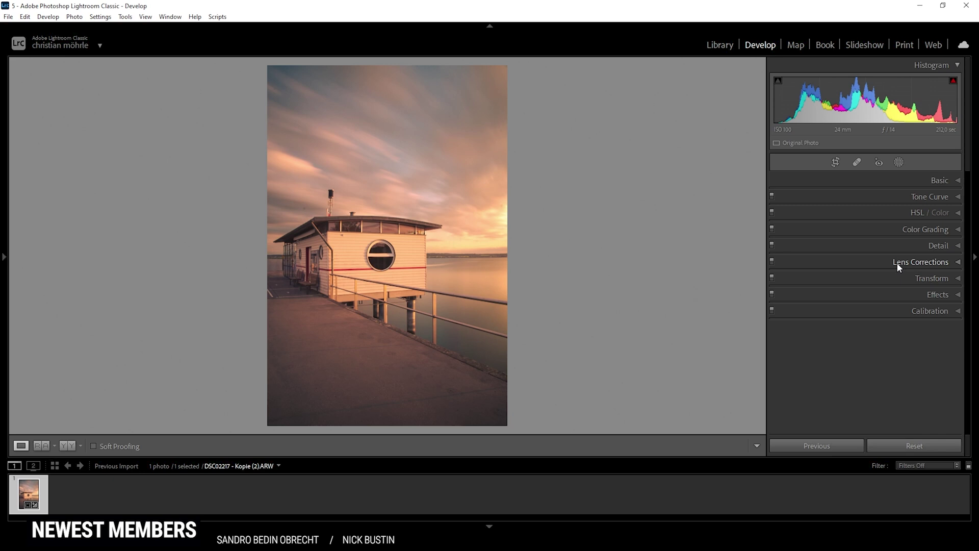
Add a wide elliptical Radial Gradient mask over the sunlit horizon, centred on the photo's right edge and extending beyond the frame.
left_click(897, 182)
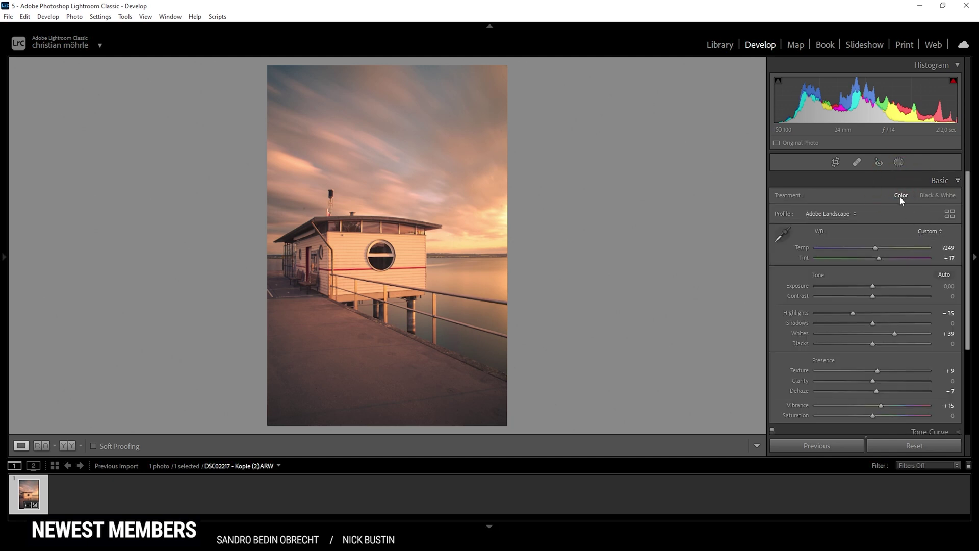
left_click(899, 162)
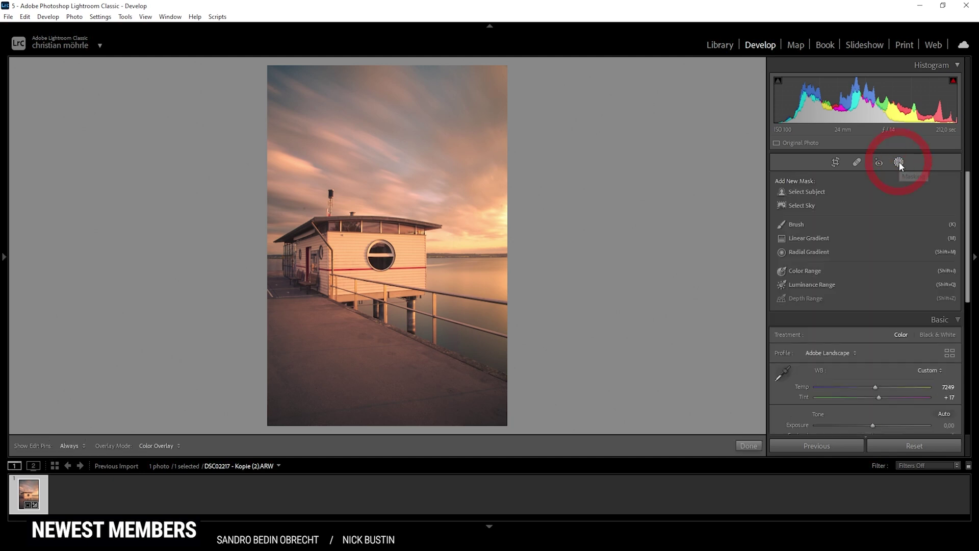
left_click(800, 251)
left_click_drag(418, 207, 560, 295)
left_click_drag(561, 233, 566, 230)
left_click_drag(463, 236, 510, 238)
left_click_drag(507, 189, 507, 197)
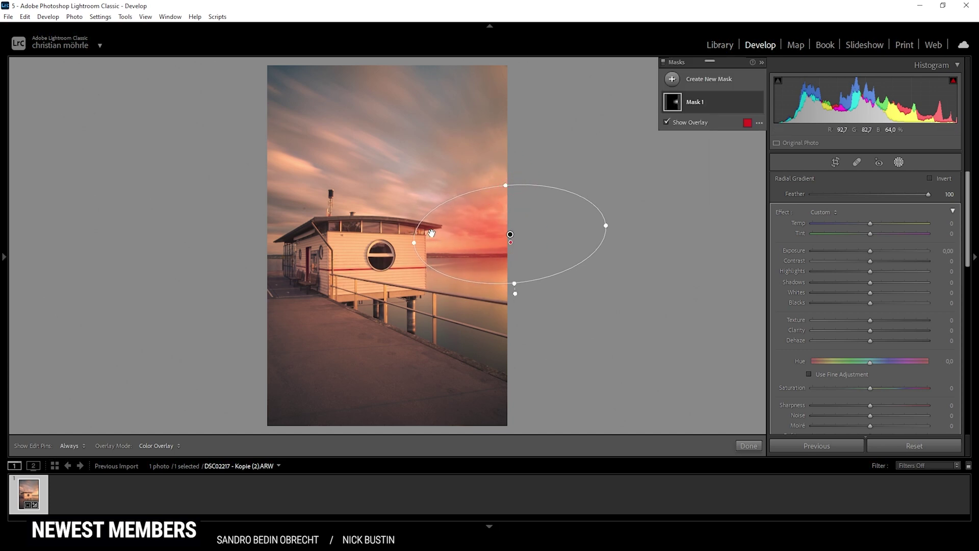
left_click_drag(416, 241, 413, 241)
left_click(509, 233)
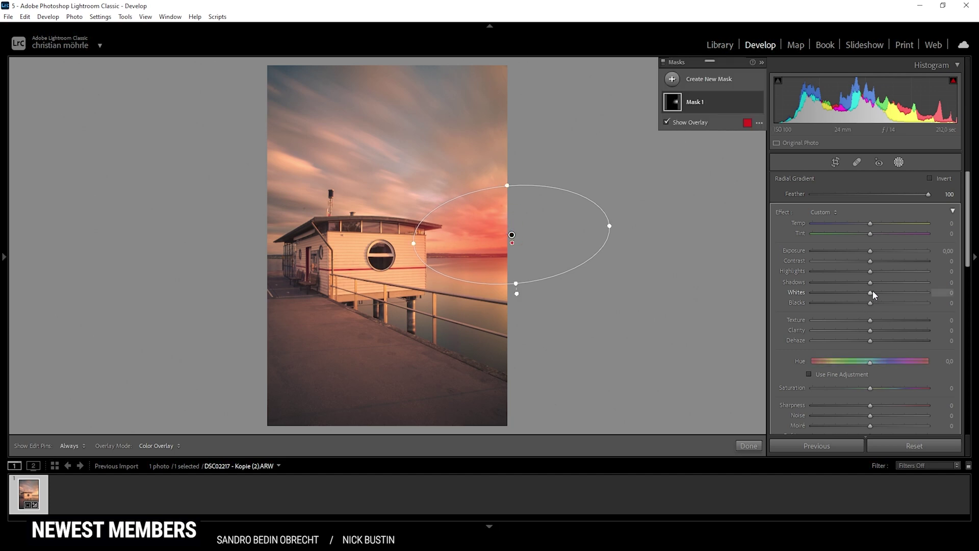
Hide the mask overlay, raise the radial mask's Whites to 32, and shift the mask slightly down toward the horizon.
key("o")
left_click_drag(871, 294, 886, 293)
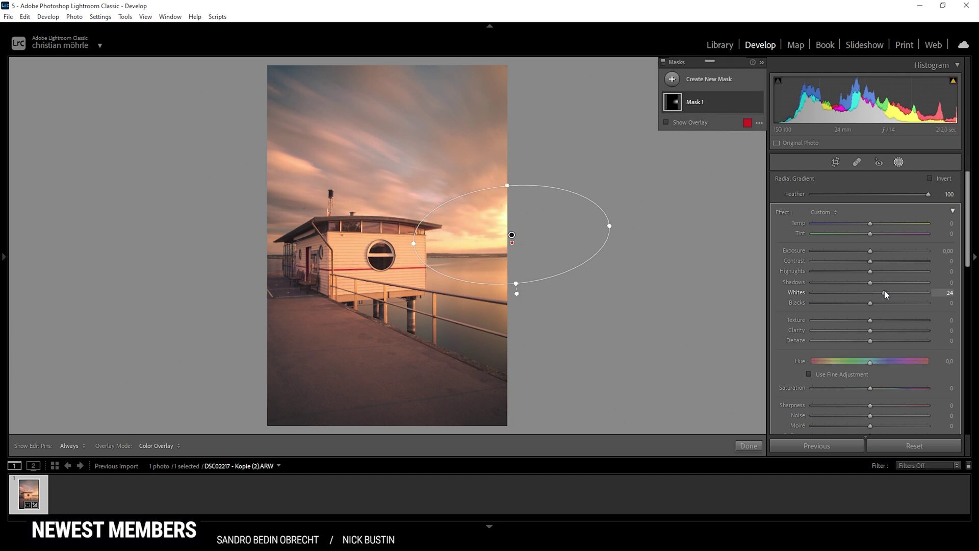
left_click_drag(887, 293, 888, 292)
left_click_drag(511, 236, 511, 239)
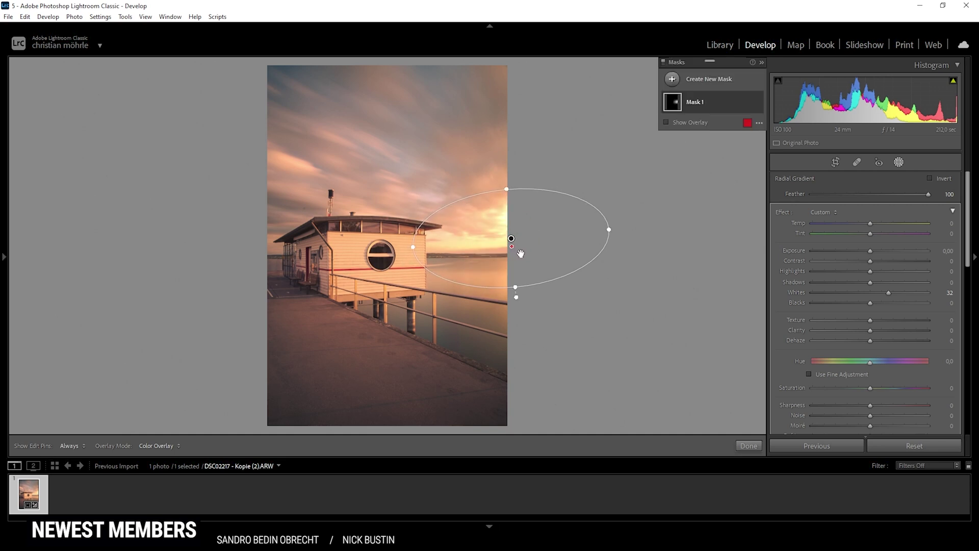
Finish masking and compare the photo before and after side by side.
left_click(893, 164)
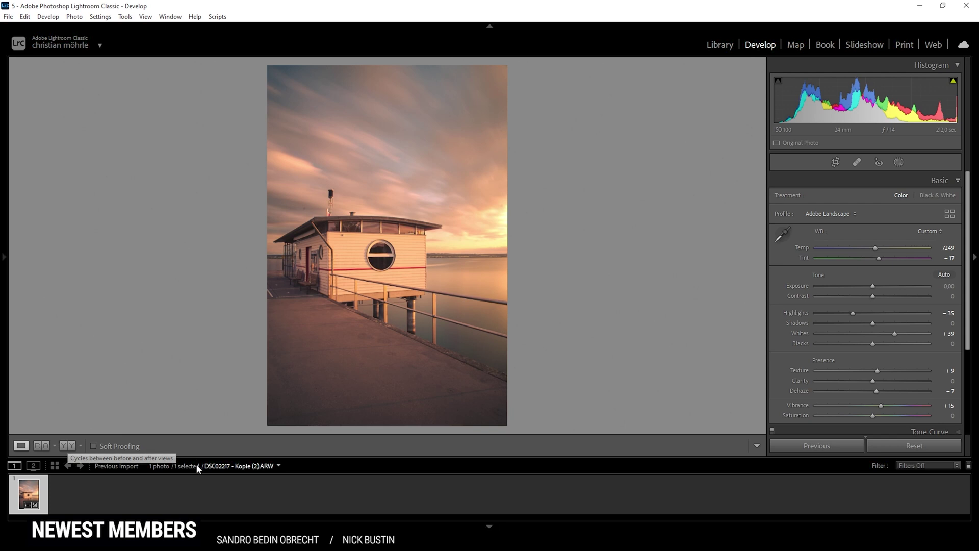
left_click(67, 445)
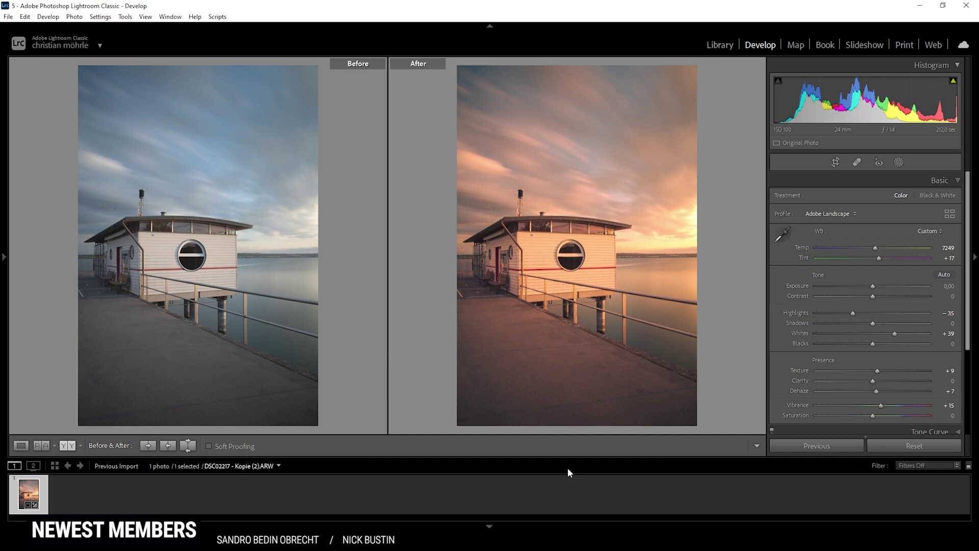
key("y")
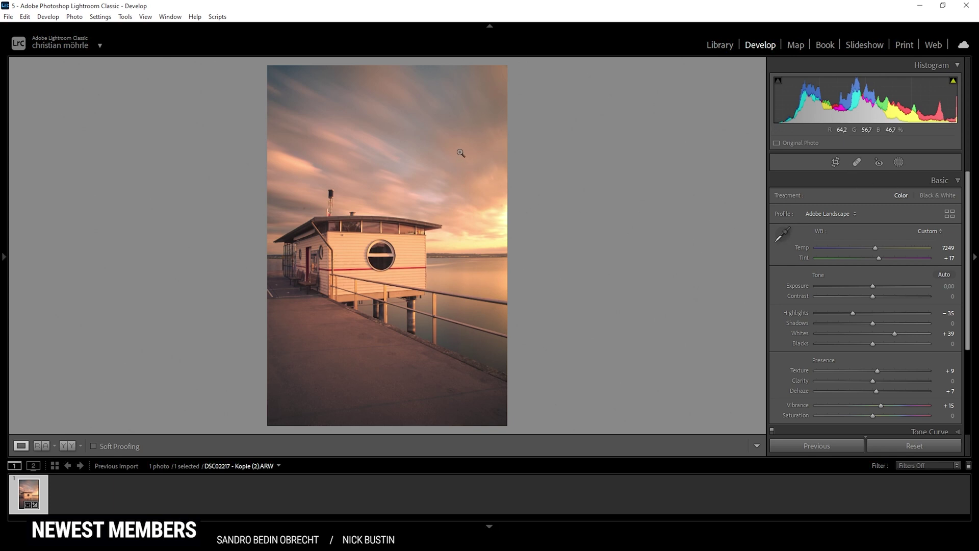
Visualize spots with a raised threshold and clone out dust spots in the sky near the chimney, the right edge and the upper left.
left_click(858, 162)
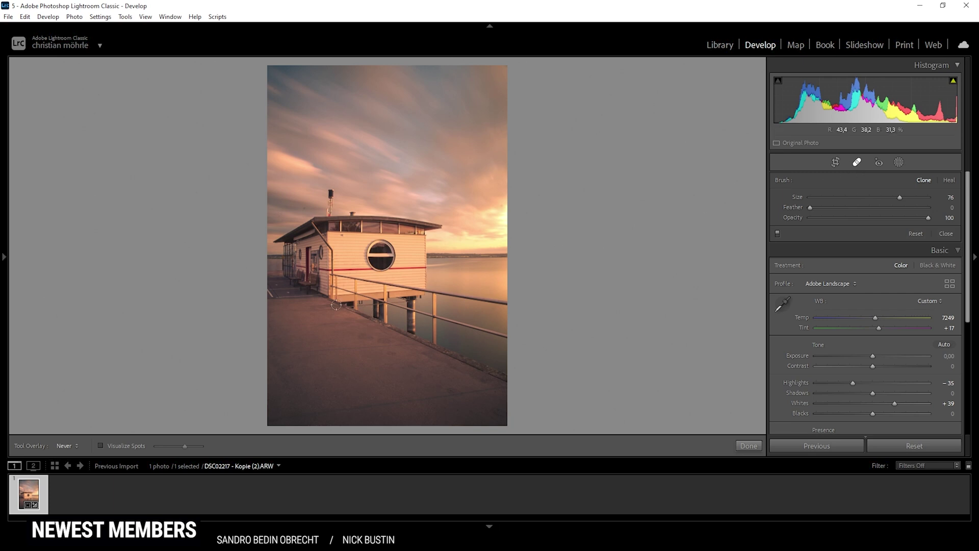
left_click(100, 445)
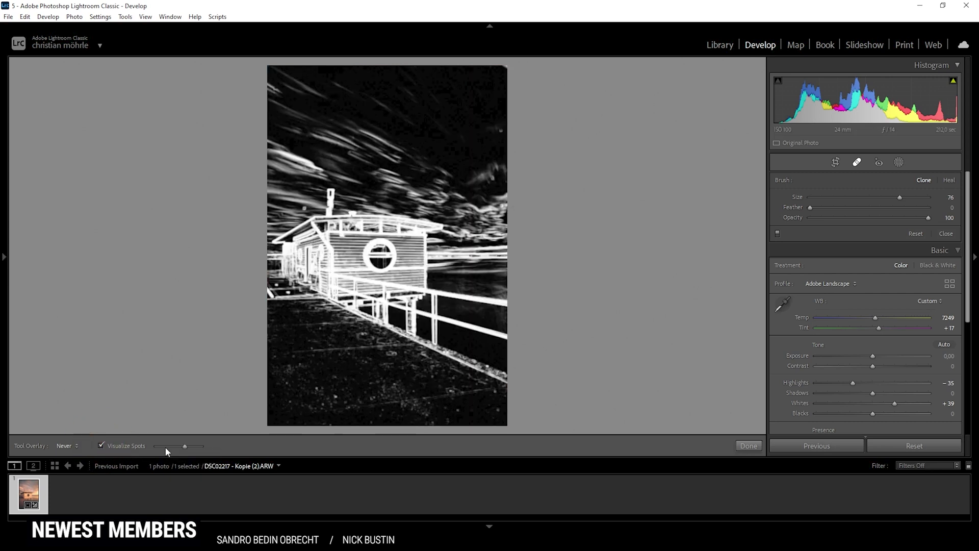
left_click_drag(185, 447, 197, 446)
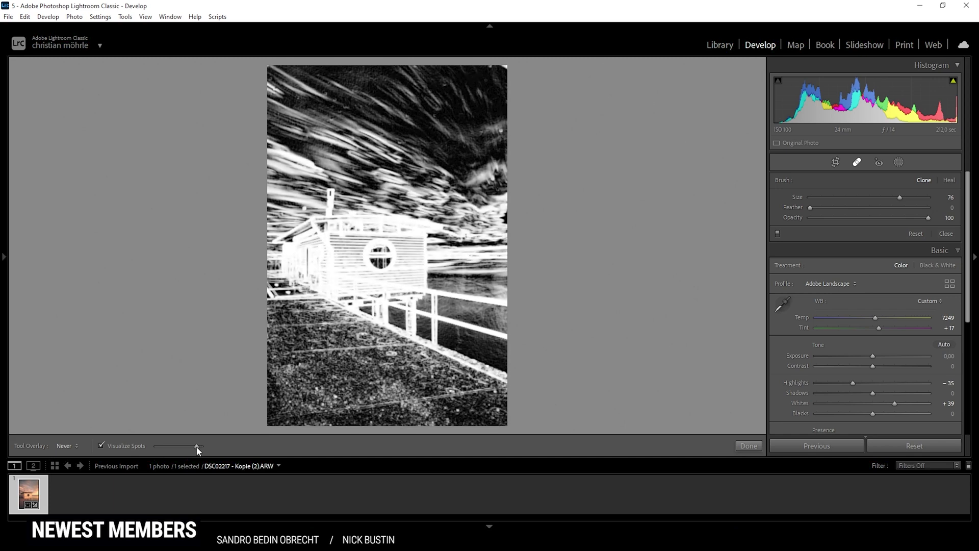
left_click_drag(197, 447, 195, 447)
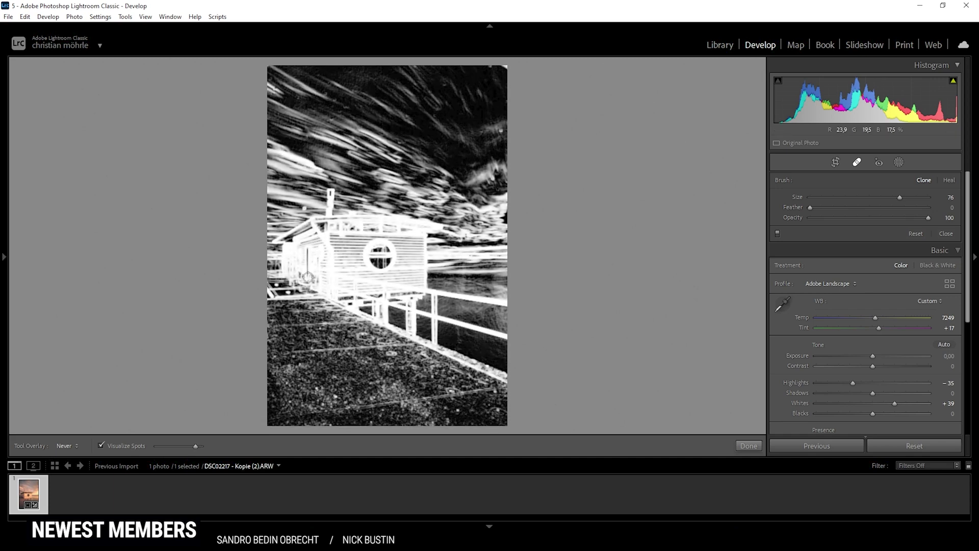
left_click(303, 207)
left_click(502, 131)
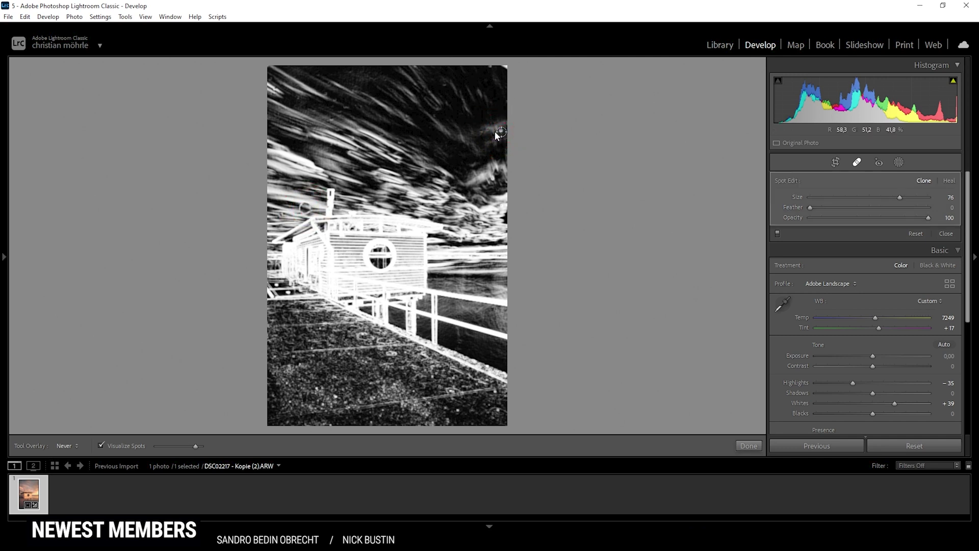
left_click(296, 96)
Turn off the spot visualization and undo the last change.
left_click(857, 162)
left_click(857, 162)
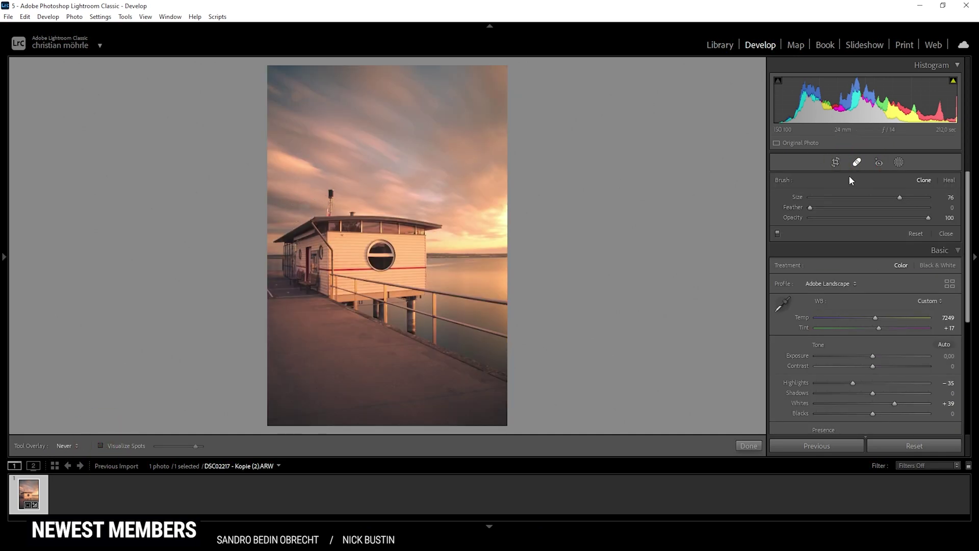
left_click(859, 163)
left_click(858, 162)
key("ctrl+z")
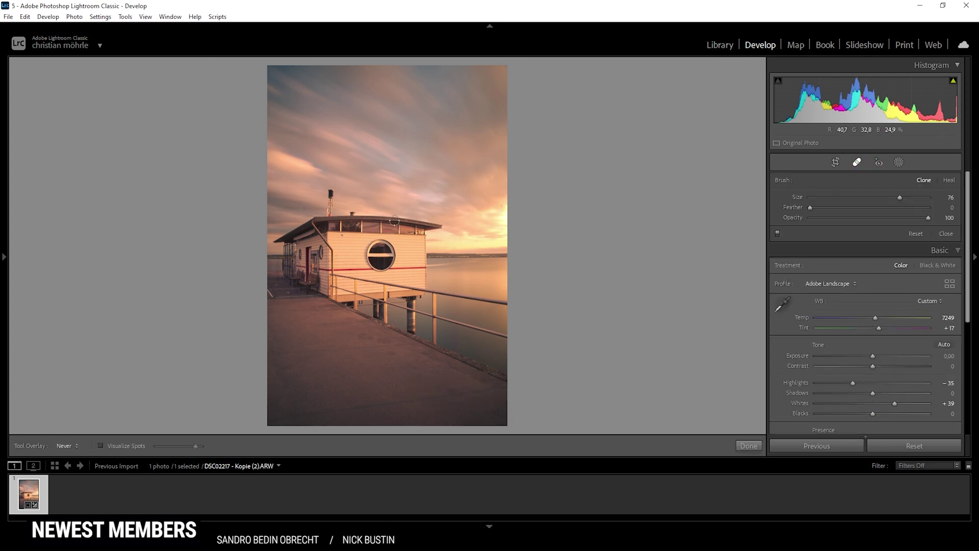